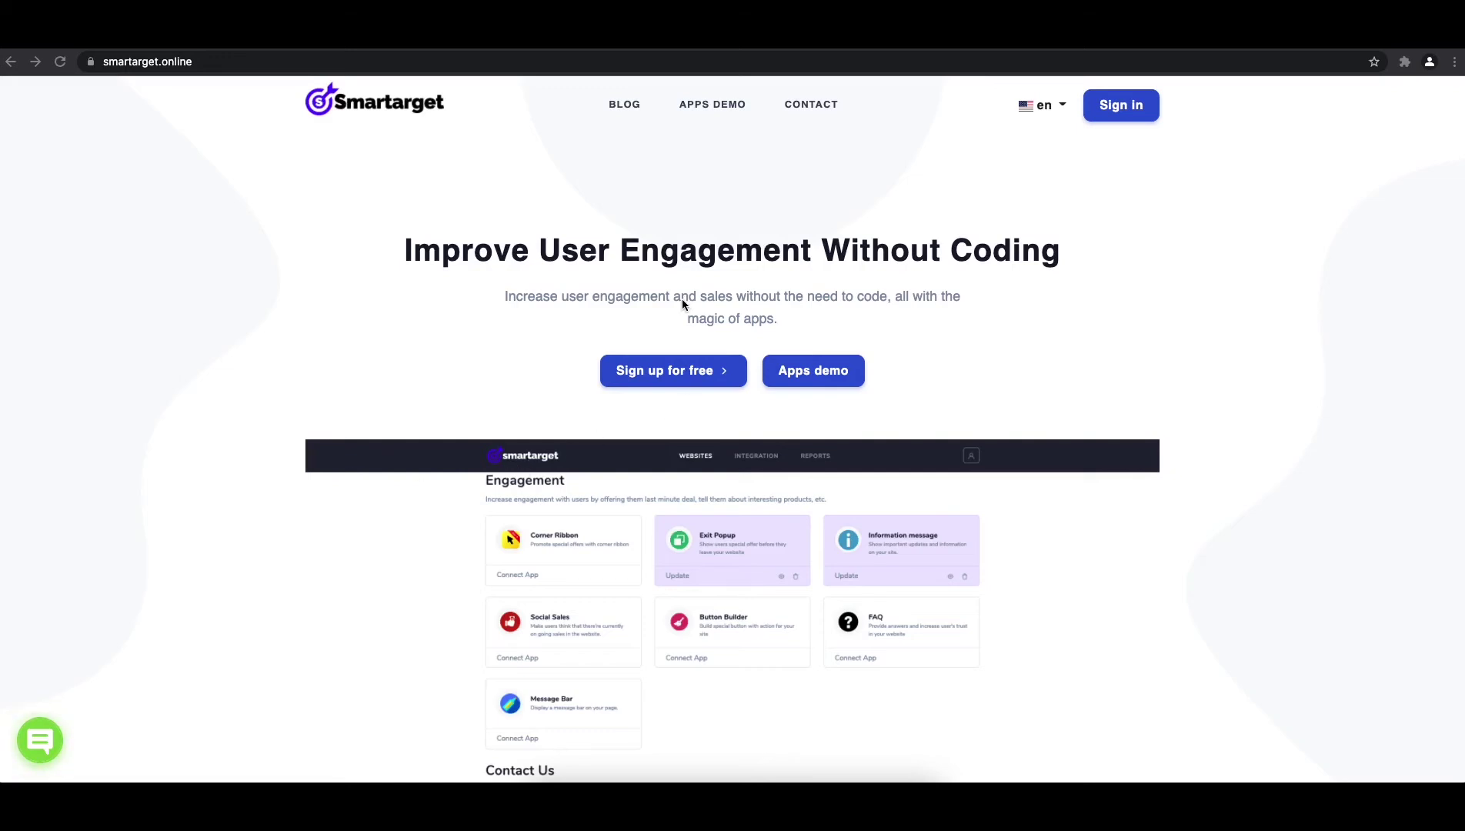
Open the Corner Ribbon app from the apps demo and set its text to 'Special discount'.
{"action": "left_click", "coordinate": [721, 109]}
{"action": "left_click", "coordinate": [202, 323]}
{"action": "left_click_drag", "start_coordinate": [506, 221], "coordinate": [368, 215]}
{"action": "type", "text": "Spec"}
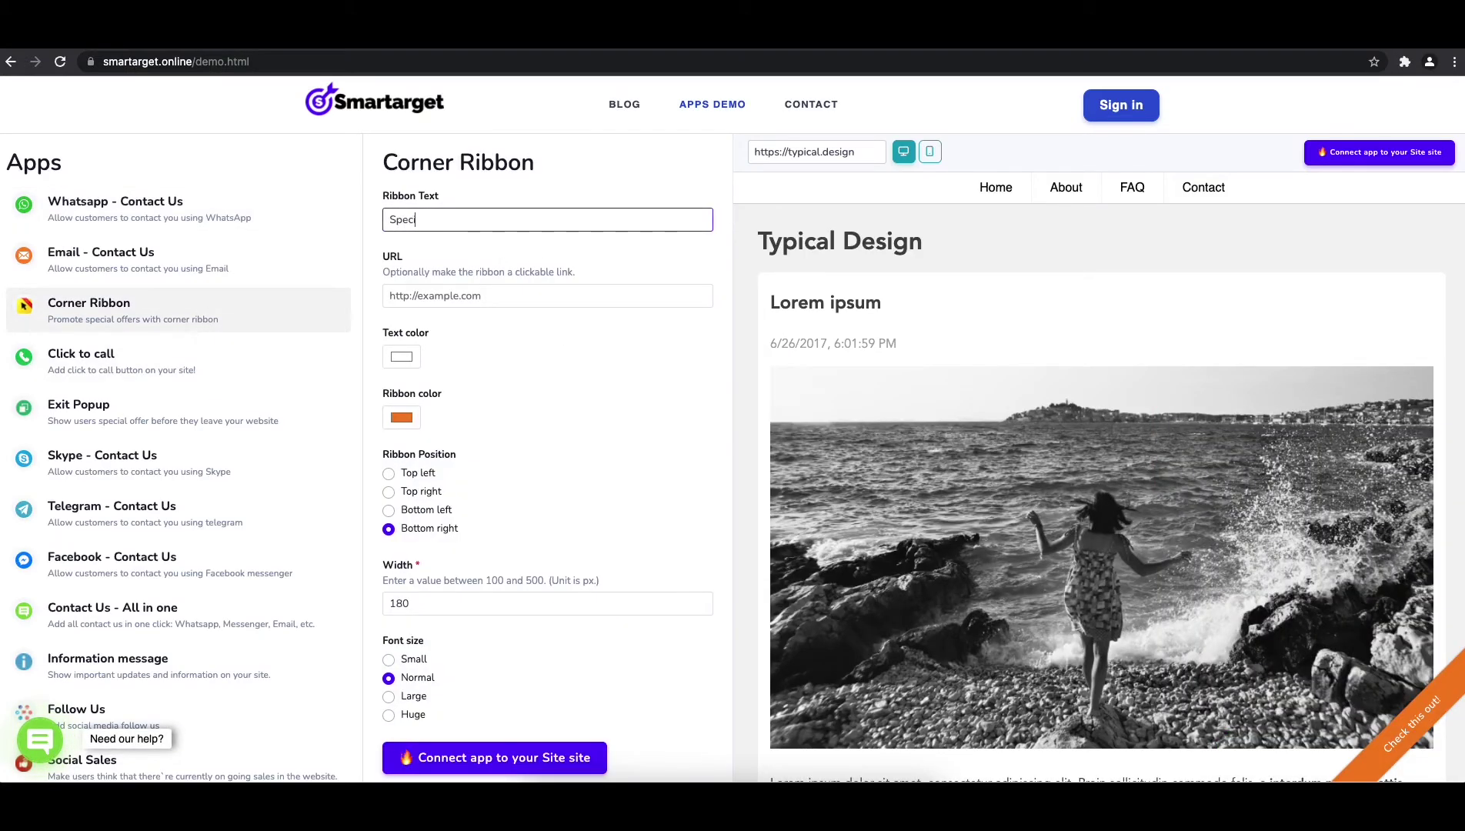
{"action": "type", "text": "ial discount"}
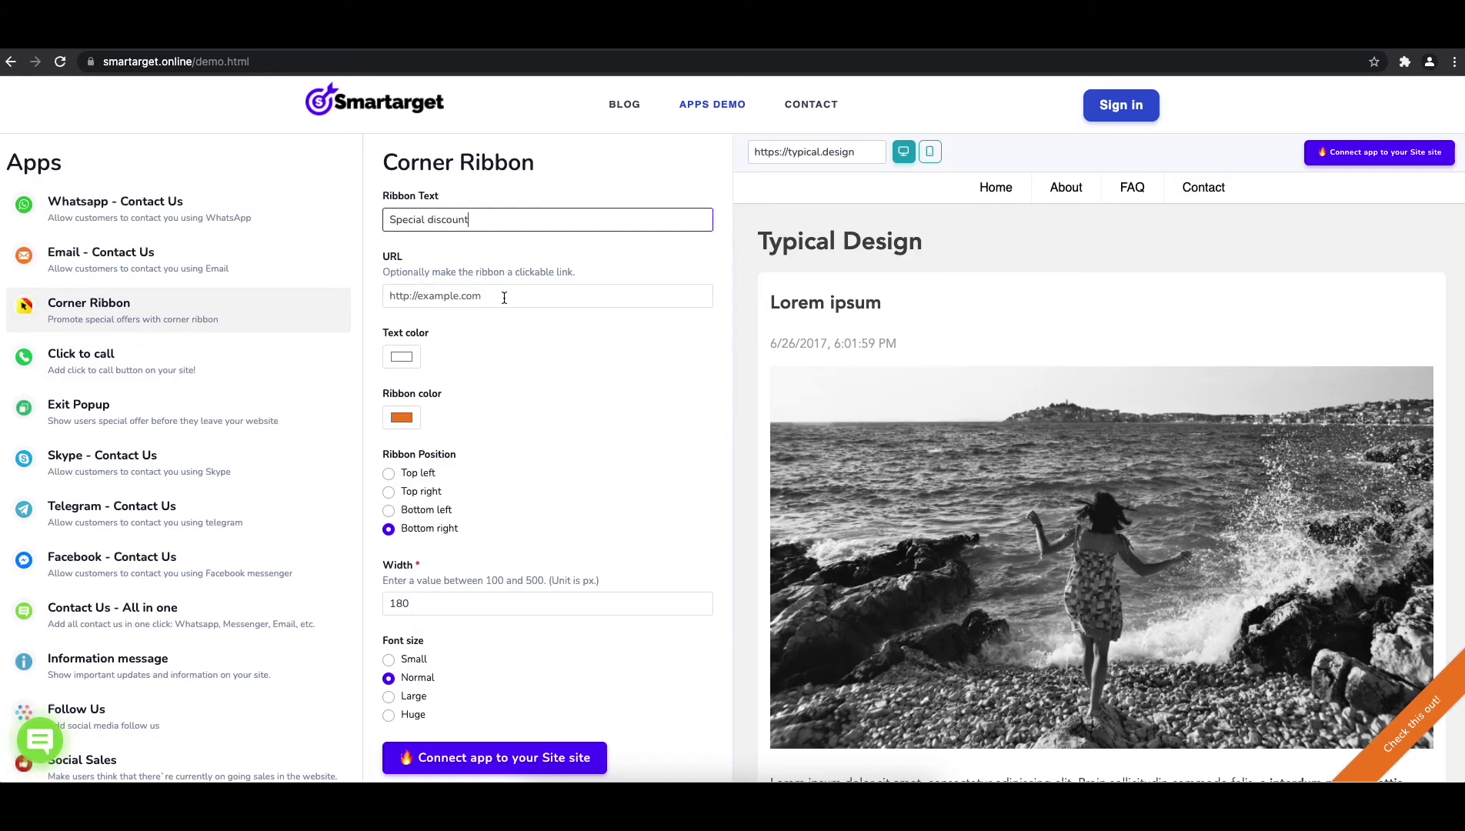
{"action": "left_click", "coordinate": [503, 297]}
Color the ribbon deep purple and place it in the top-right corner.
{"action": "left_click", "coordinate": [400, 417]}
{"action": "left_click", "coordinate": [468, 552]}
{"action": "left_click_drag", "start_coordinate": [521, 470], "coordinate": [547, 462]}
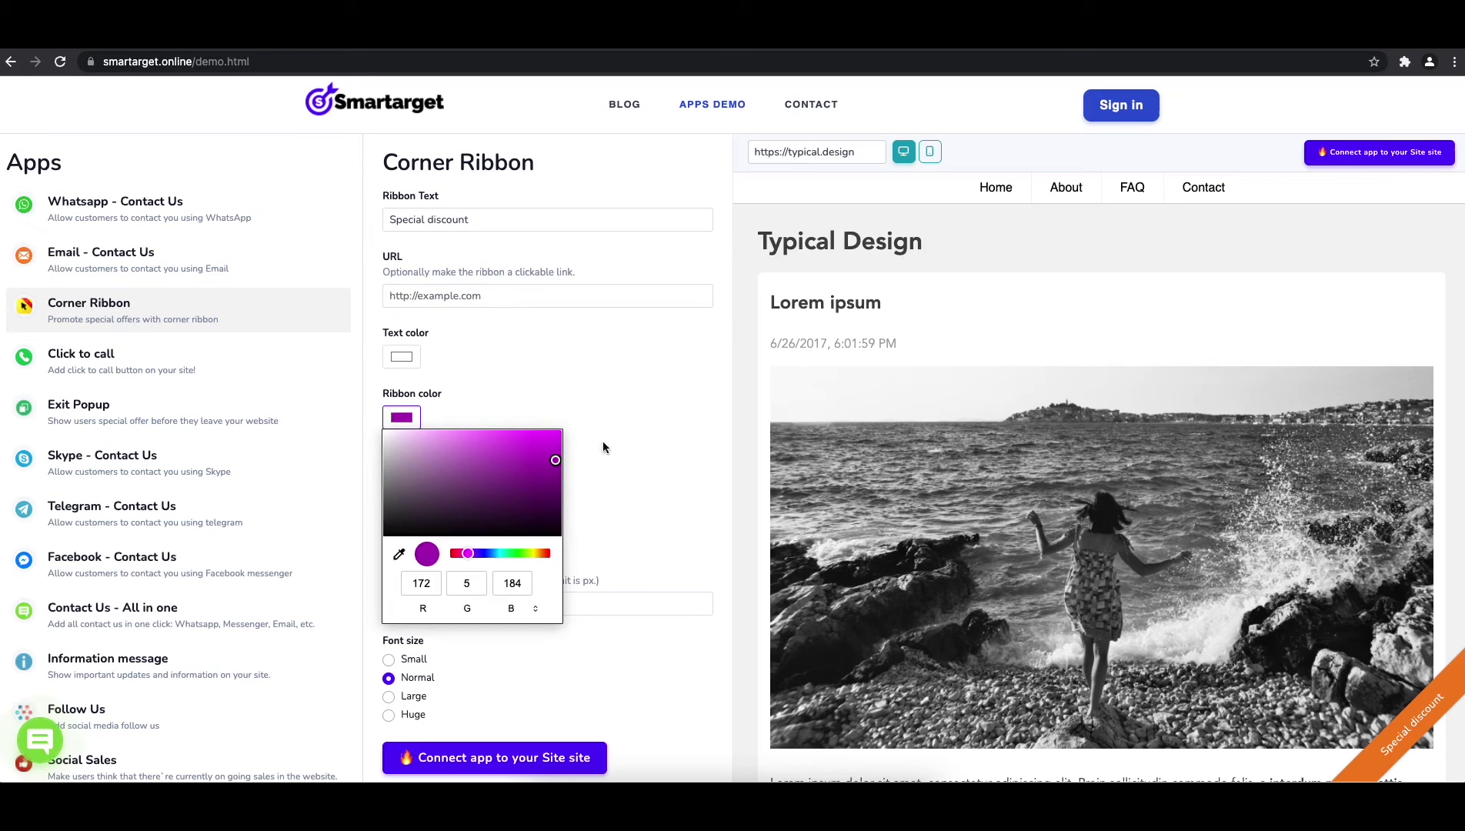
{"action": "left_click", "coordinate": [639, 428]}
{"action": "left_click", "coordinate": [424, 488]}
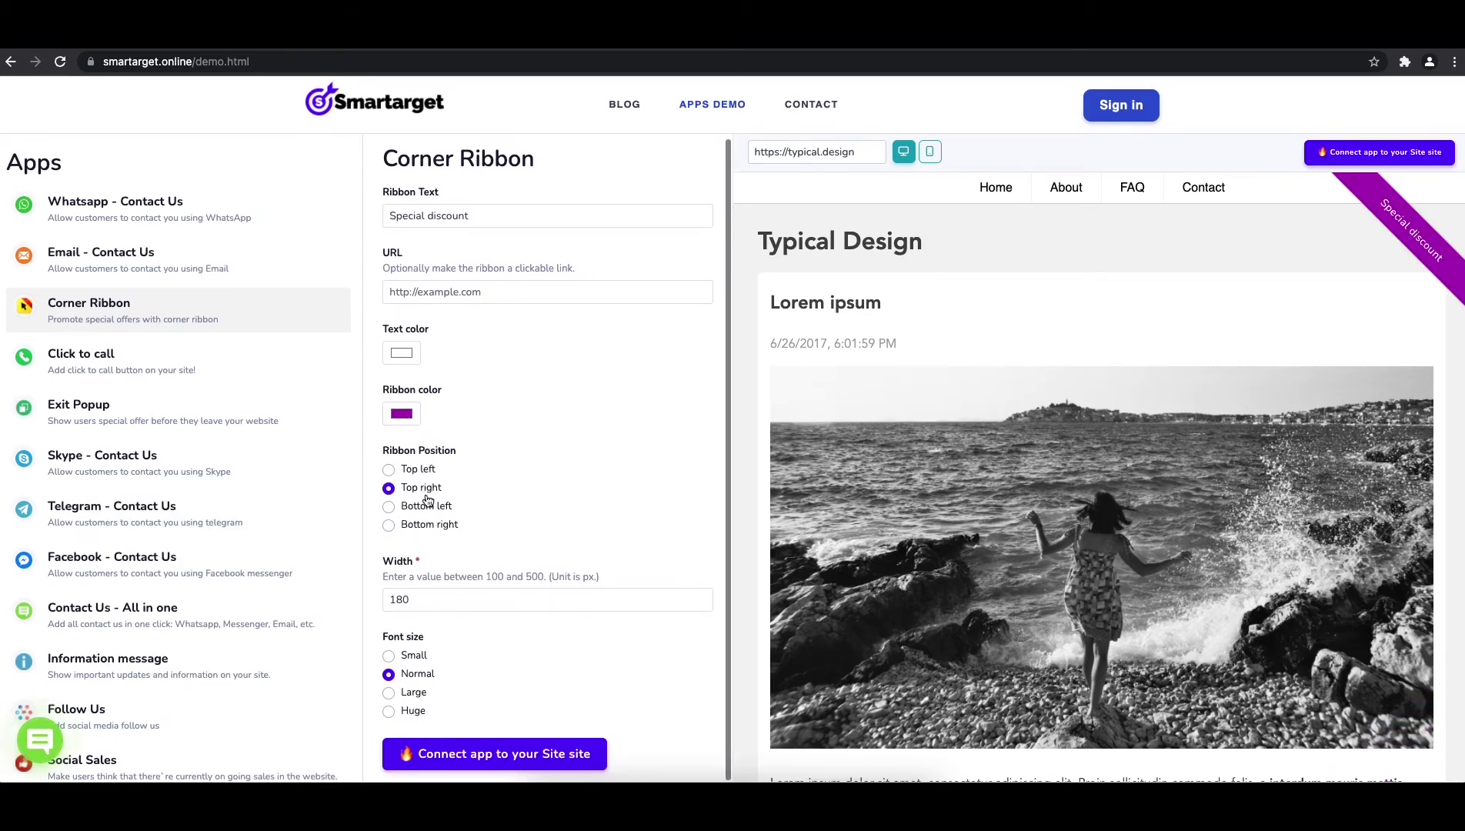
{"action": "left_click", "coordinate": [419, 470]}
{"action": "left_click", "coordinate": [528, 753]}
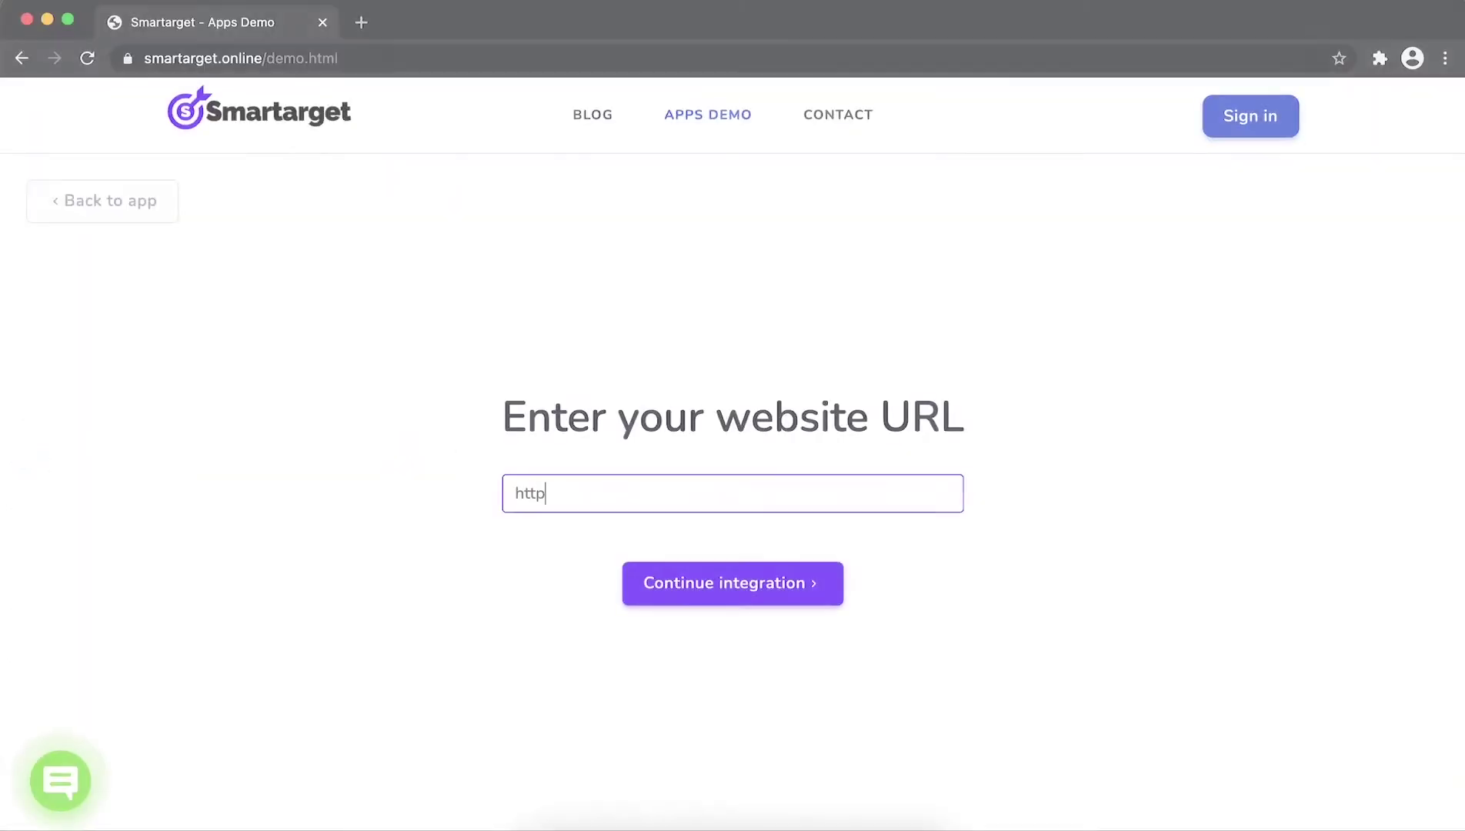
{"action": "type", "text": "s://example.com"}
{"action": "key", "text": "Return"}
{"action": "left_click", "coordinate": [650, 380]}
{"action": "type", "text": "Jone"}
{"action": "type", "text": "n"}
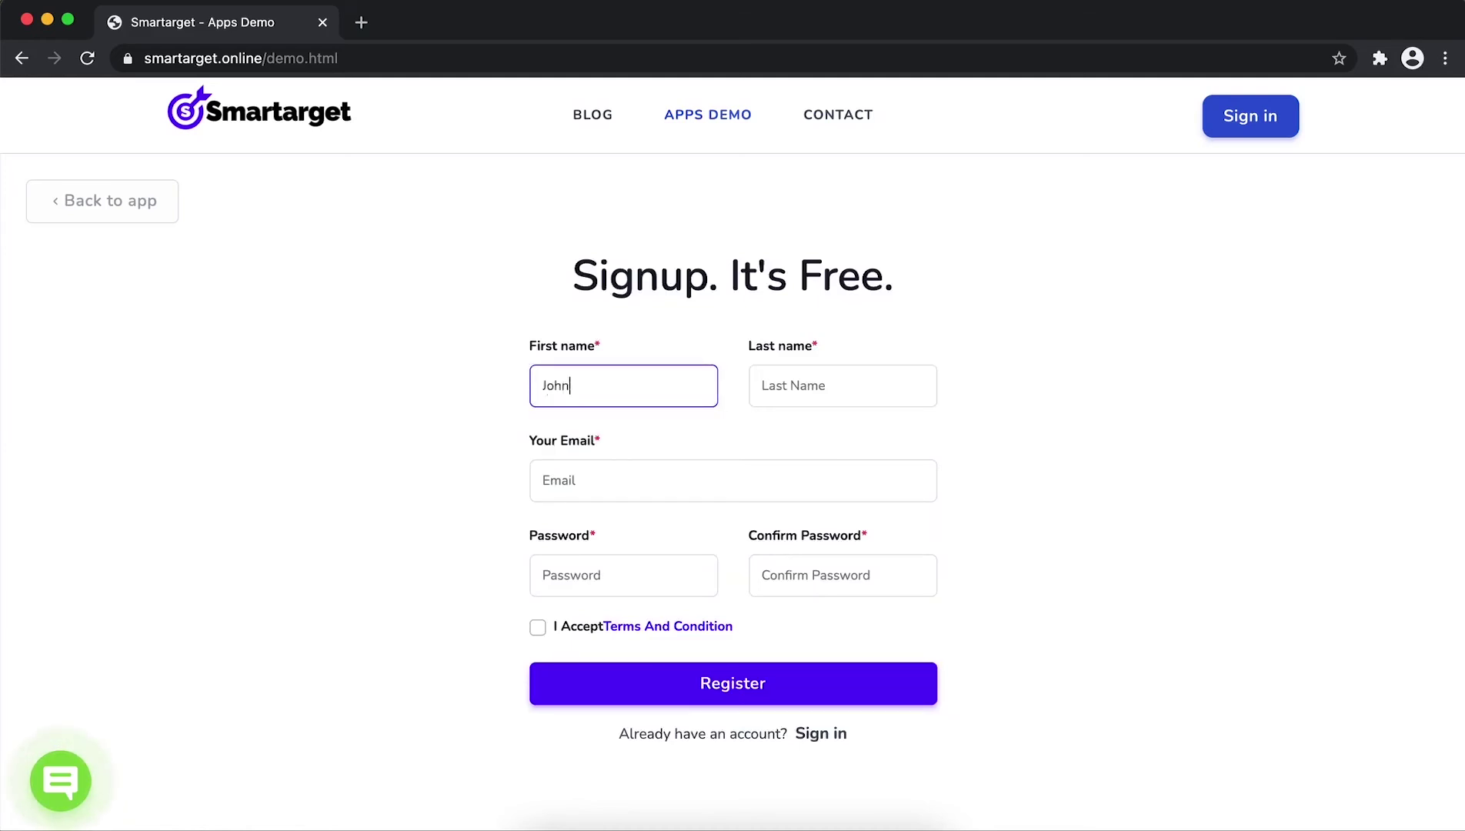
Complete the last name, email and both password fields, accept the terms, and register.
{"action": "key", "text": "Tab"}
{"action": "type", "text": "Doe"}
{"action": "key", "text": "Tab"}
{"action": "type", "text": "jon"}
{"action": "type", "text": "n@doe.com"}
{"action": "key", "text": "Tab"}
{"action": "type", "text": "password"}
{"action": "key", "text": "Tab"}
{"action": "type", "text": "pas"}
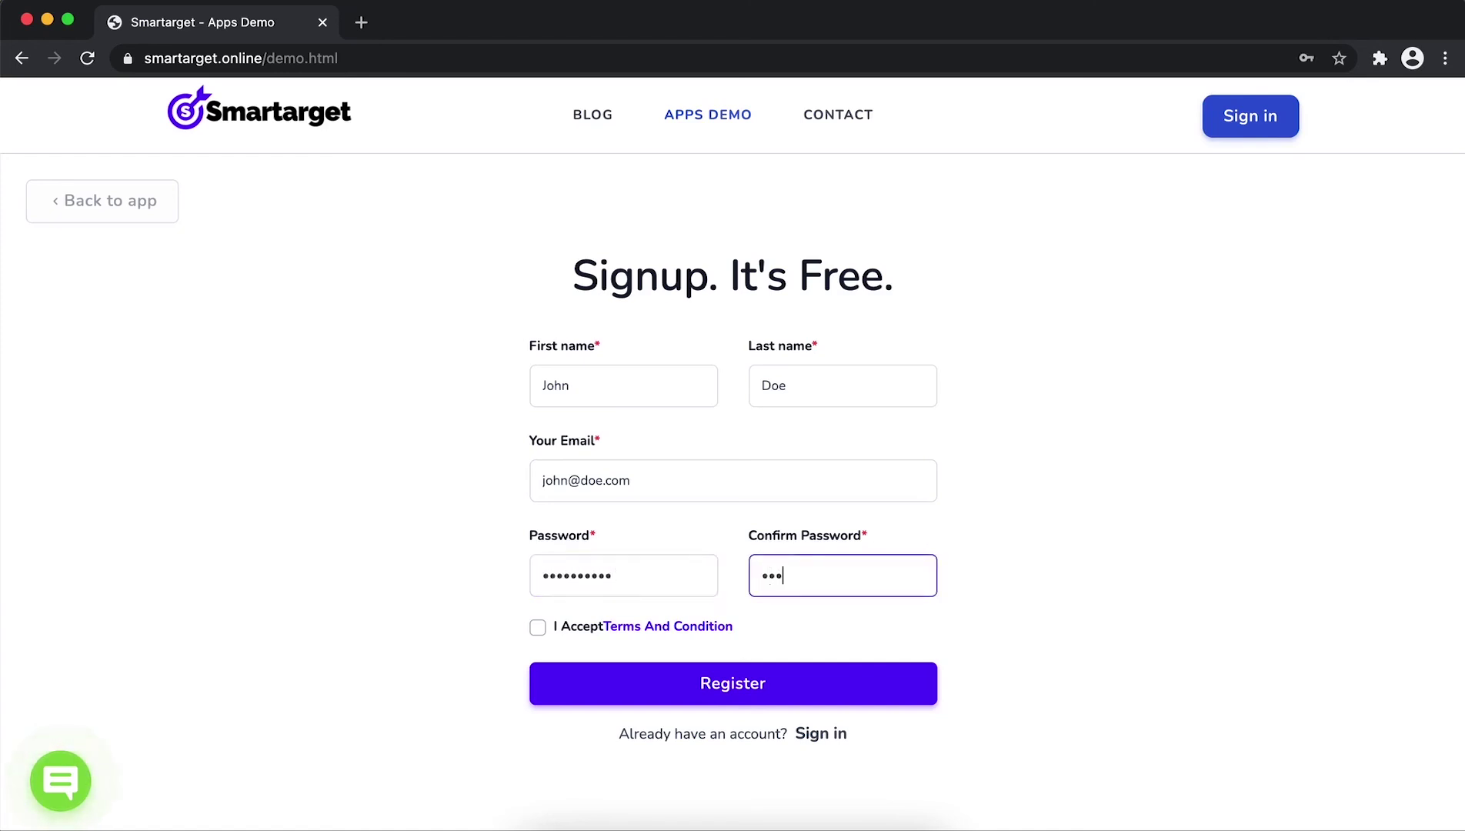
{"action": "type", "text": "swsword"}
{"action": "left_click", "coordinate": [538, 626]}
{"action": "left_click", "coordinate": [647, 678]}
Decline Chrome's save-password offer and copy the embed script tag.
{"action": "left_click", "coordinate": [1230, 390]}
{"action": "left_click", "coordinate": [1158, 352]}
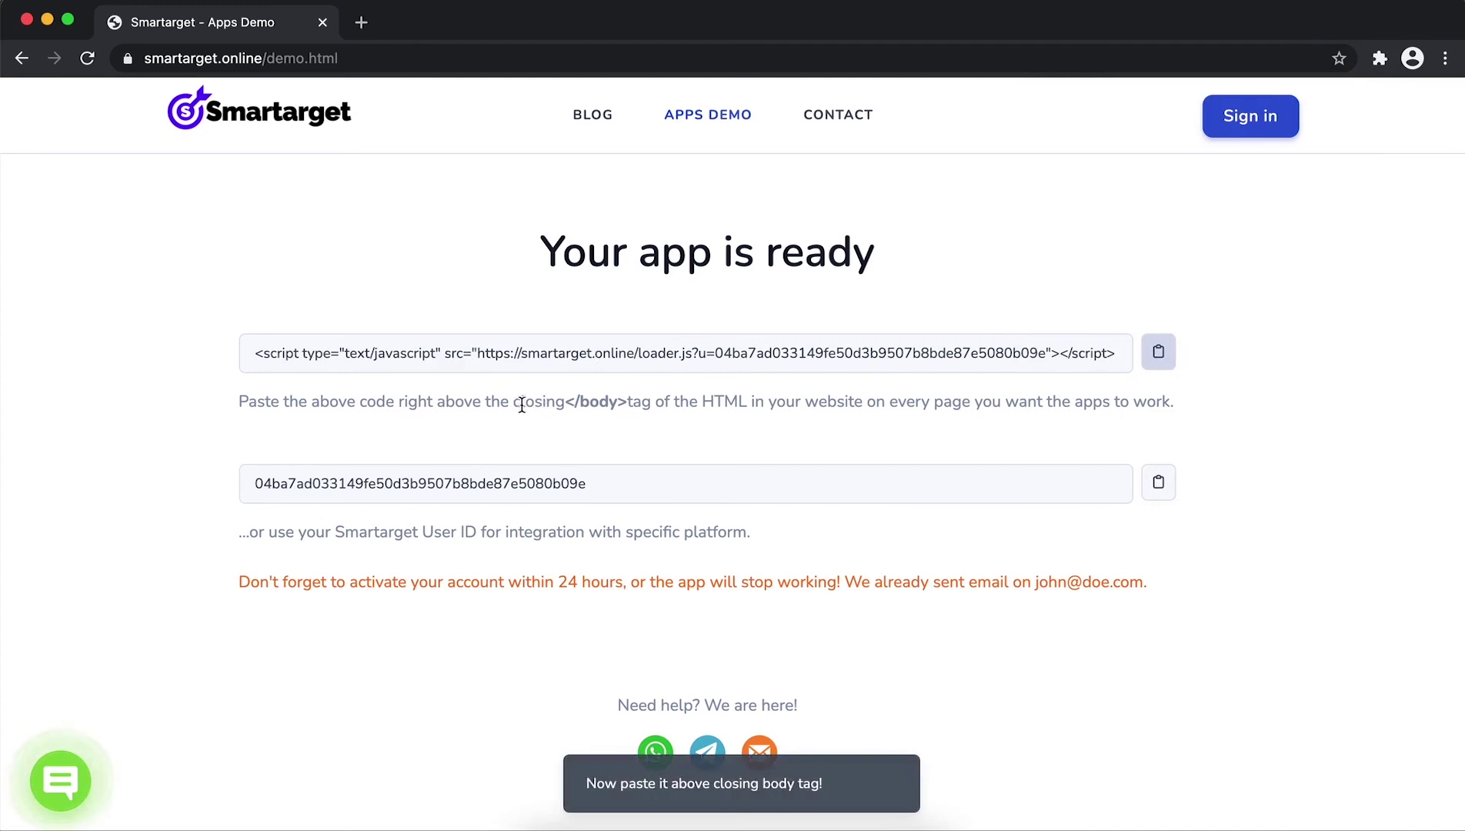